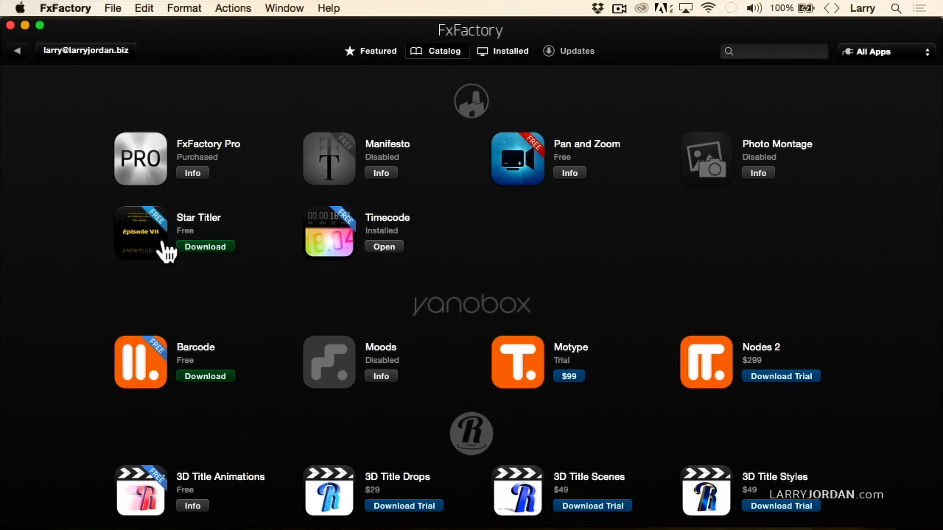
# Switch FxFactory to the Featured page with What's New plug-ins and Staff Picks
pyautogui.click(368, 50)
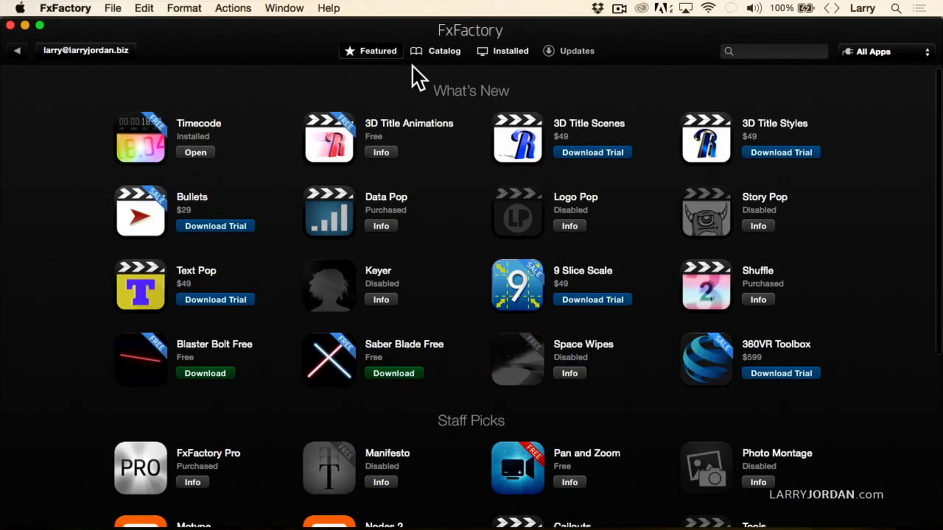
# Look through the Installed plug-ins list, then return to the full plug-in Catalog
pyautogui.click(442, 53)
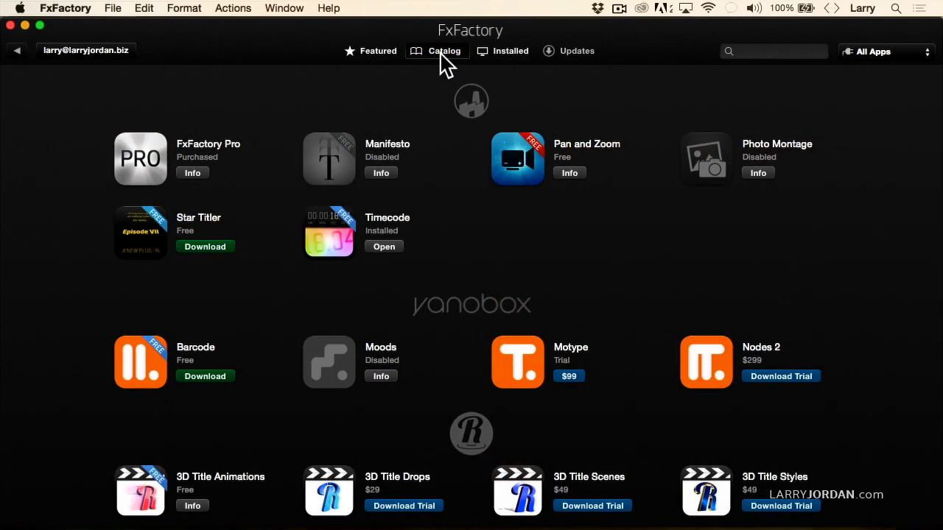
pyautogui.click(506, 53)
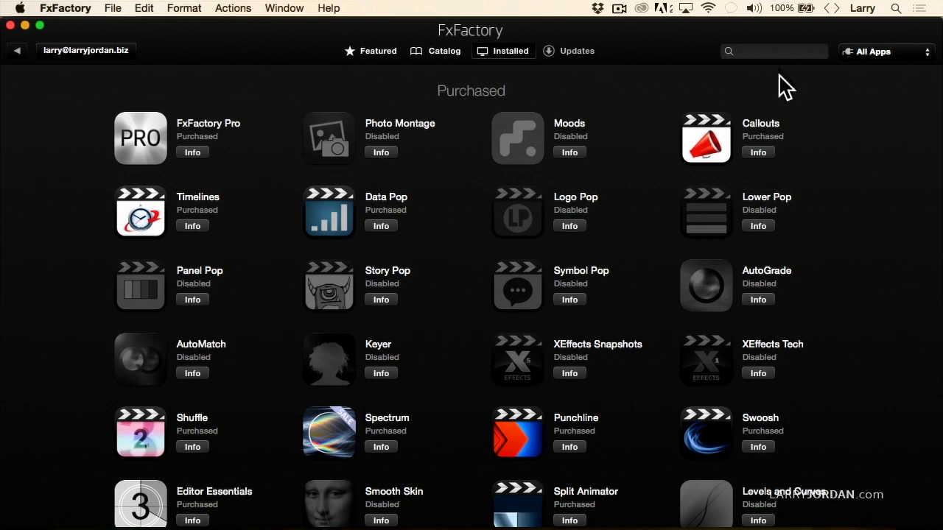
pyautogui.click(439, 53)
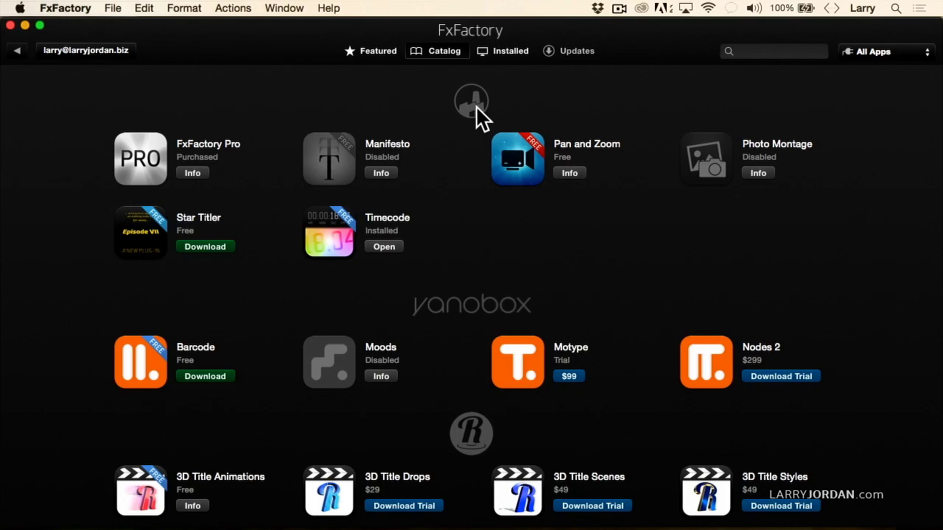
pyautogui.scroll(-3, 446, 217)
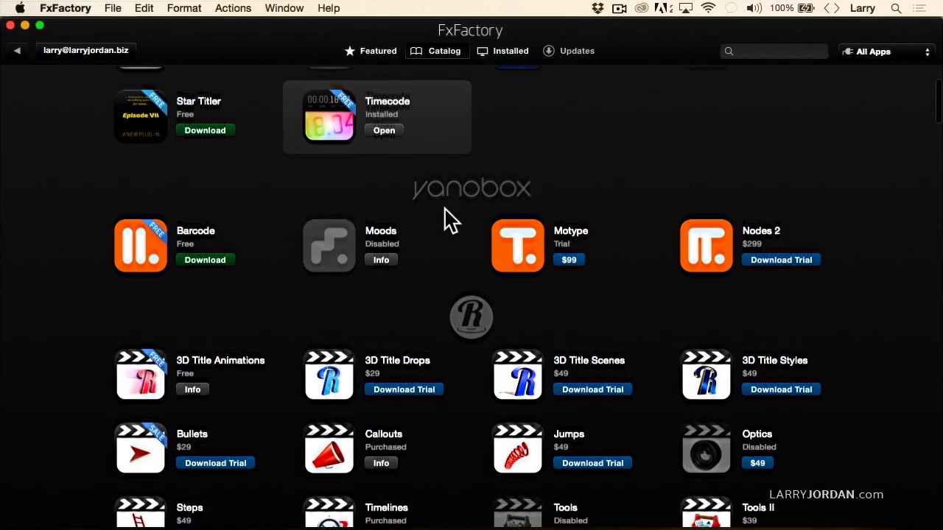
pyautogui.scroll(-10, 446, 217)
pyautogui.scroll(-12, 446, 217)
pyautogui.scroll(-15, 449, 217)
pyautogui.scroll(-8, 451, 219)
pyautogui.scroll(-12, 446, 213)
pyautogui.scroll(-12, 450, 219)
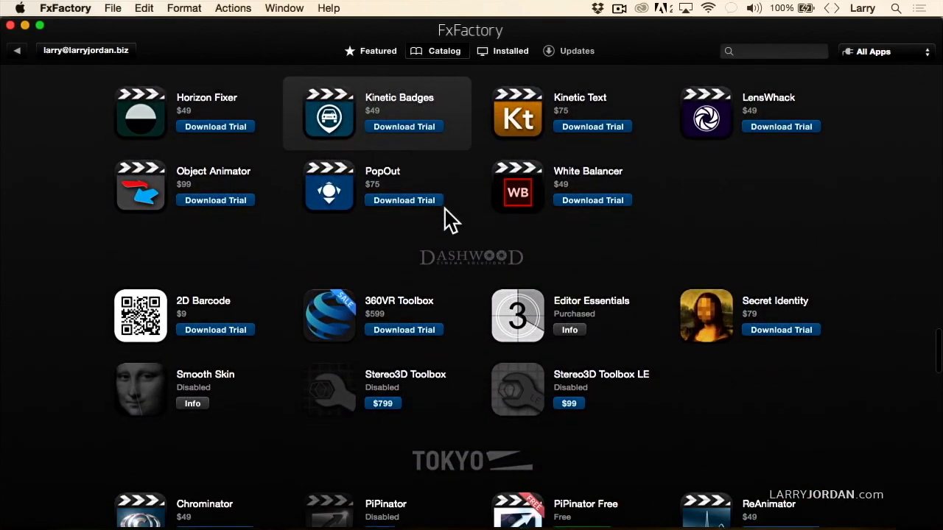
pyautogui.scroll(-1, 458, 235)
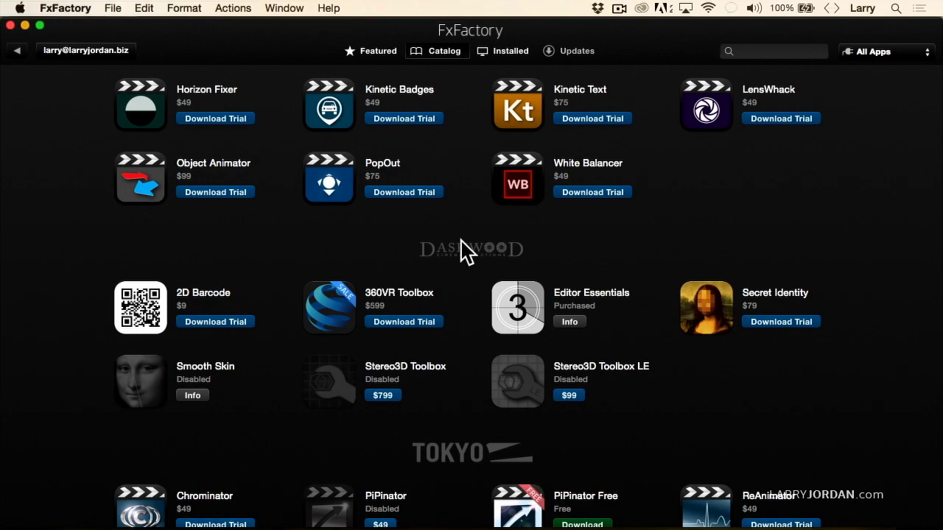
pyautogui.scroll(-12, 475, 324)
pyautogui.scroll(-16, 475, 324)
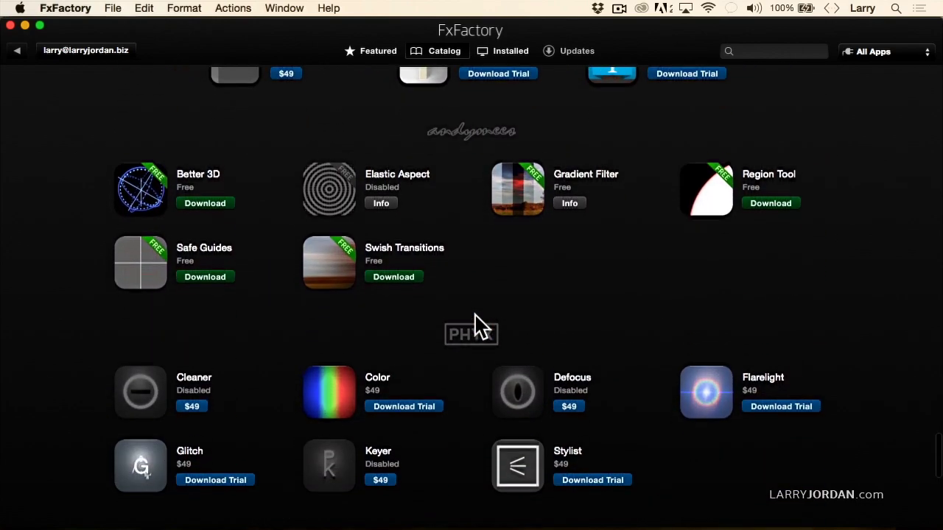
pyautogui.scroll(-13, 475, 324)
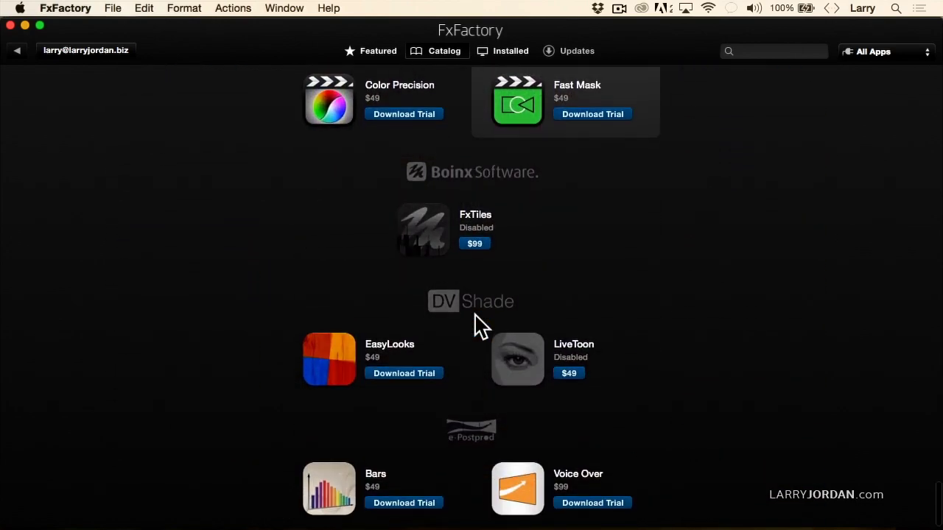
pyautogui.scroll(20, 663, 342)
pyautogui.scroll(15, 638, 352)
pyautogui.click(583, 152)
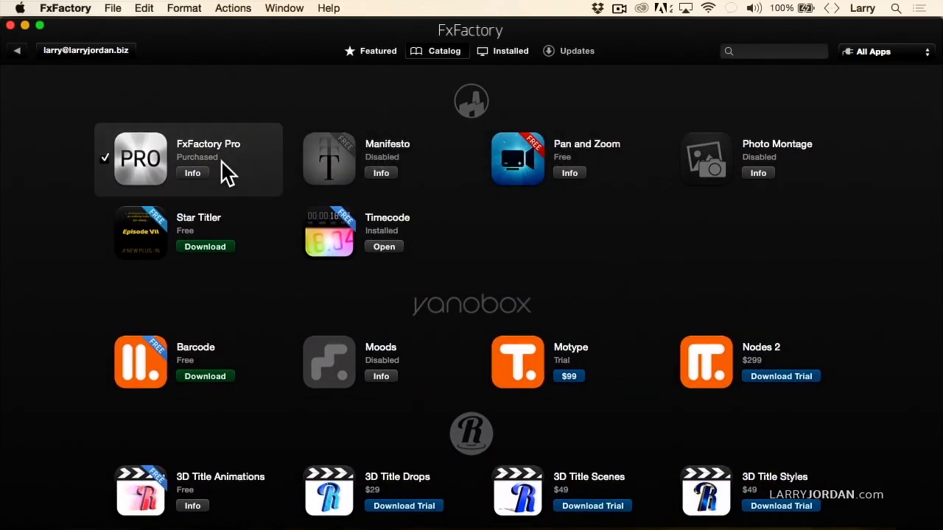
# Start the free Star Titler download from the Catalog
pyautogui.click(138, 232)
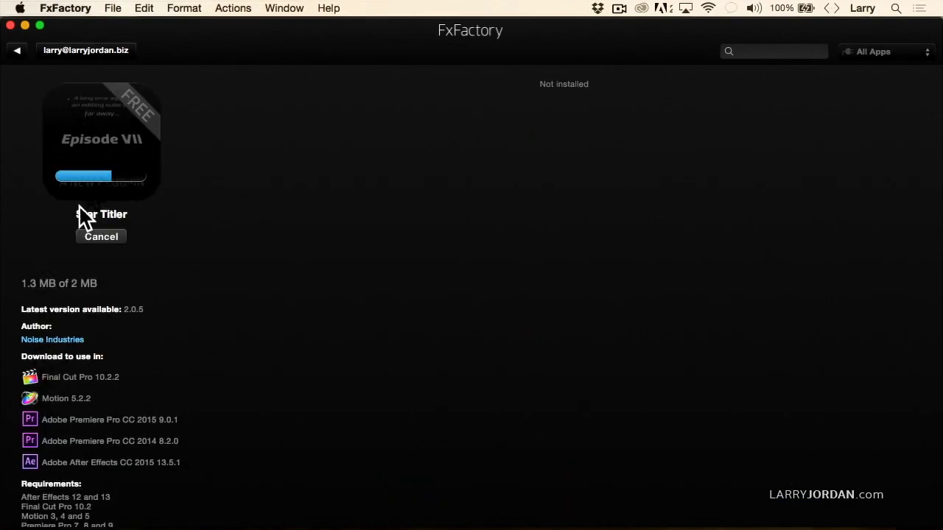
pyautogui.click(90, 236)
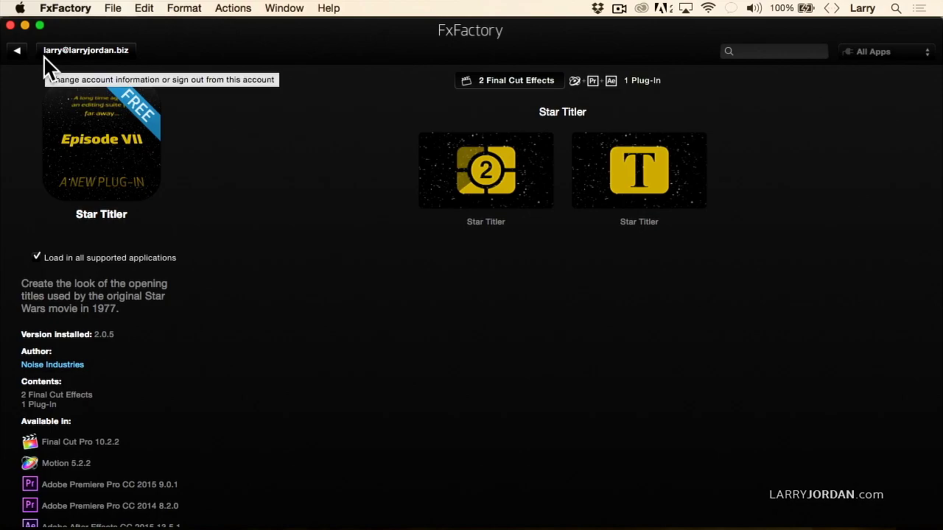
# Leave the Star Titler details page in FxFactory
pyautogui.click(18, 51)
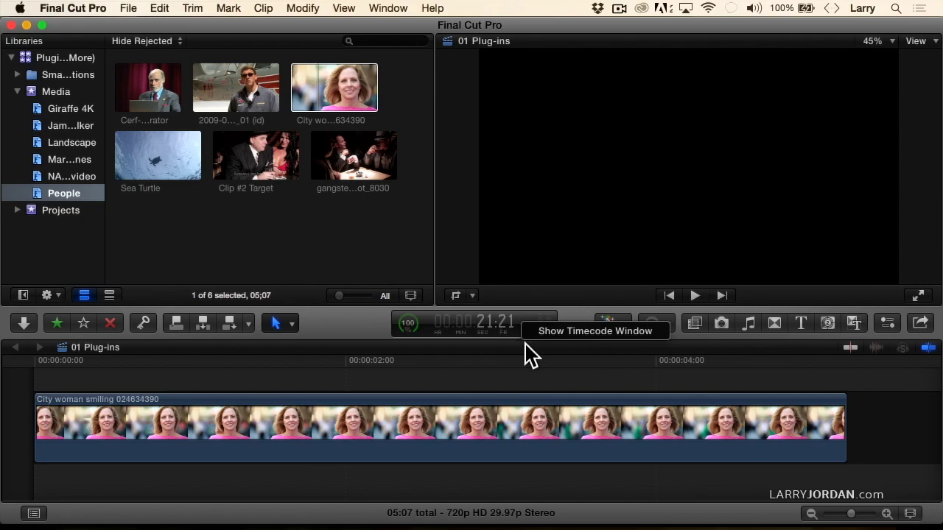
# Show the floating Timecode window, park the playhead at 3:07, and mute the computer's volume
pyautogui.click(572, 333)
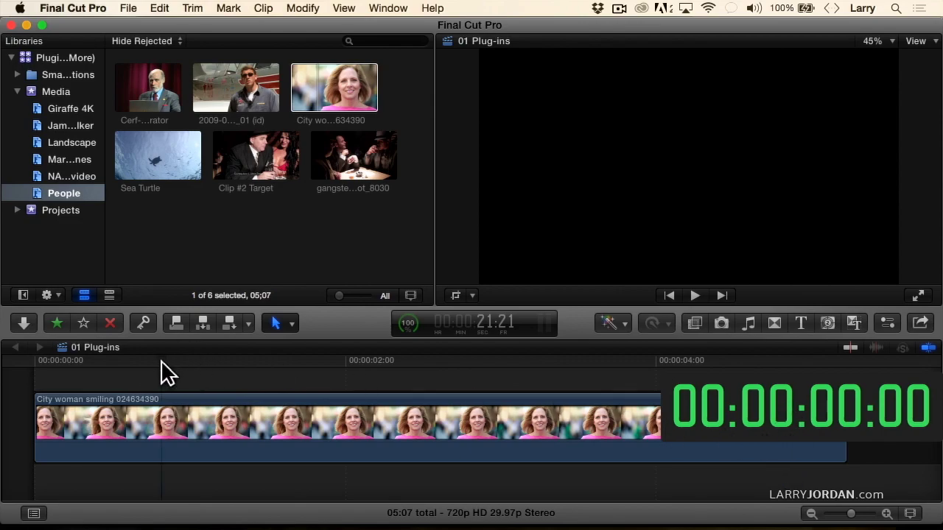
pyautogui.moveTo(221, 360)
pyautogui.mouseDown()
pyautogui.moveTo(385, 361)
pyautogui.moveTo(231, 364)
pyautogui.mouseUp()
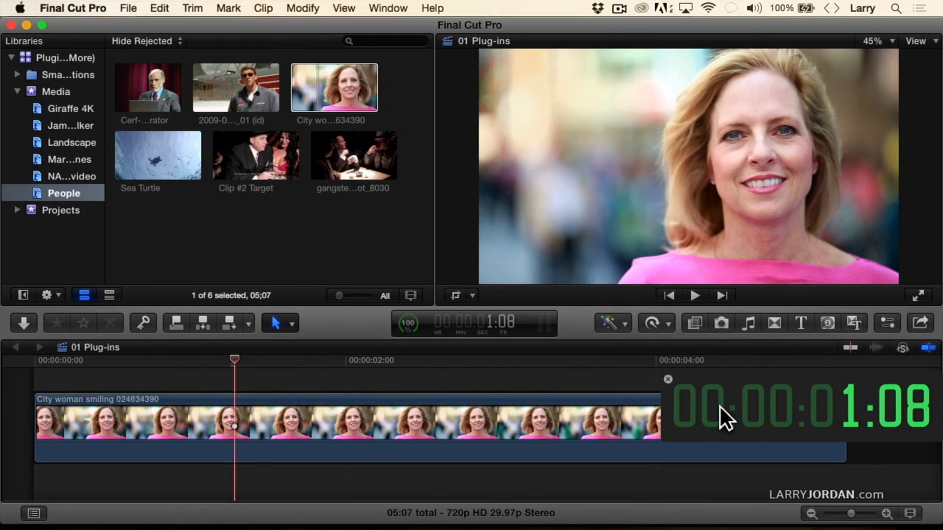
pyautogui.click(508, 364)
pyautogui.click(536, 355)
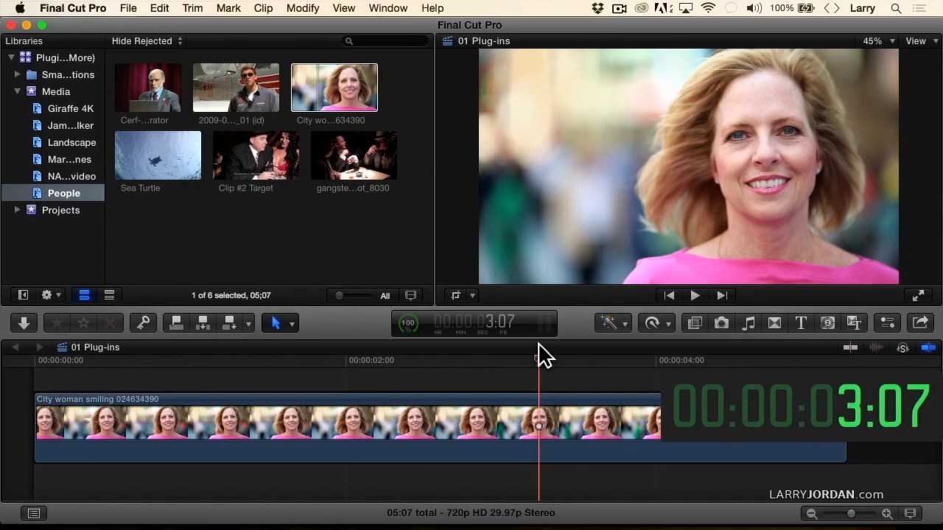
pyautogui.click(343, 68)
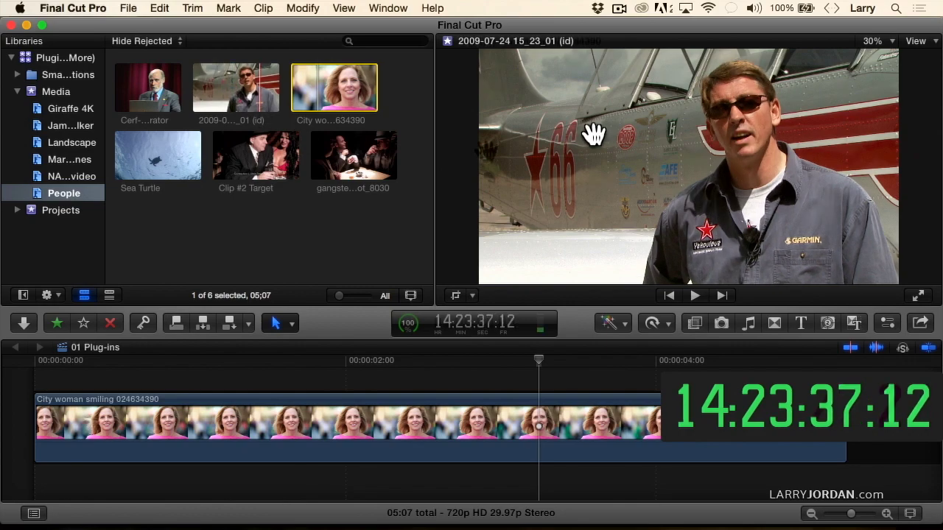
pyautogui.click(752, 8)
pyautogui.moveTo(752, 37); pyautogui.dragTo(729, 172)
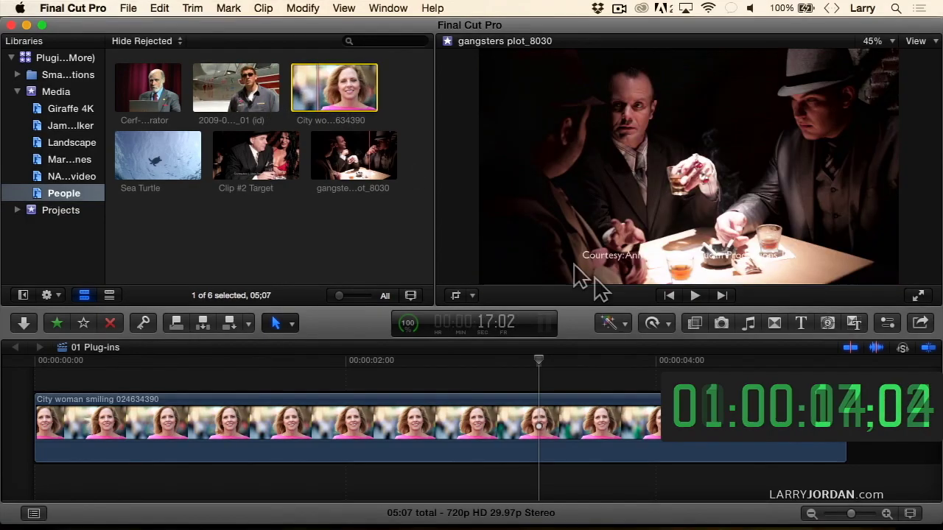
# Change the Timecode window's text color to blue and close the Colors panel
pyautogui.rightClick(762, 407)
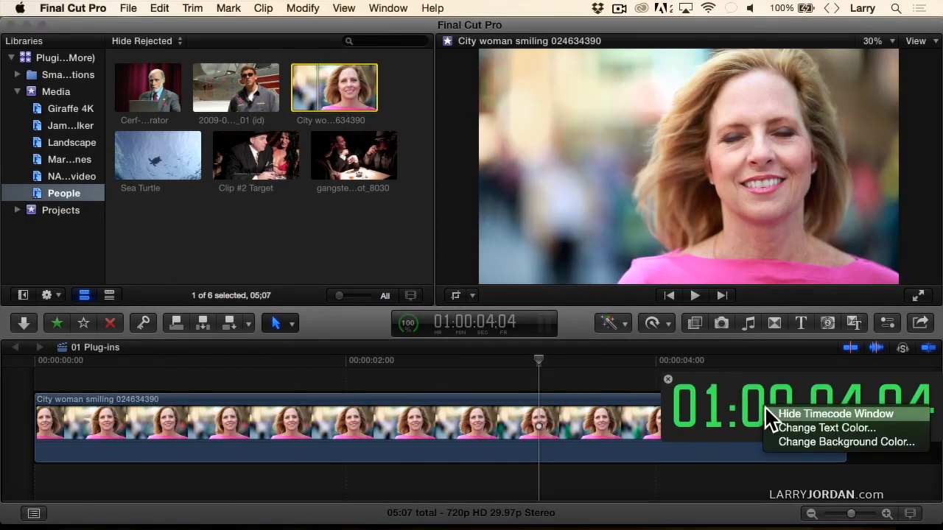
pyautogui.click(781, 427)
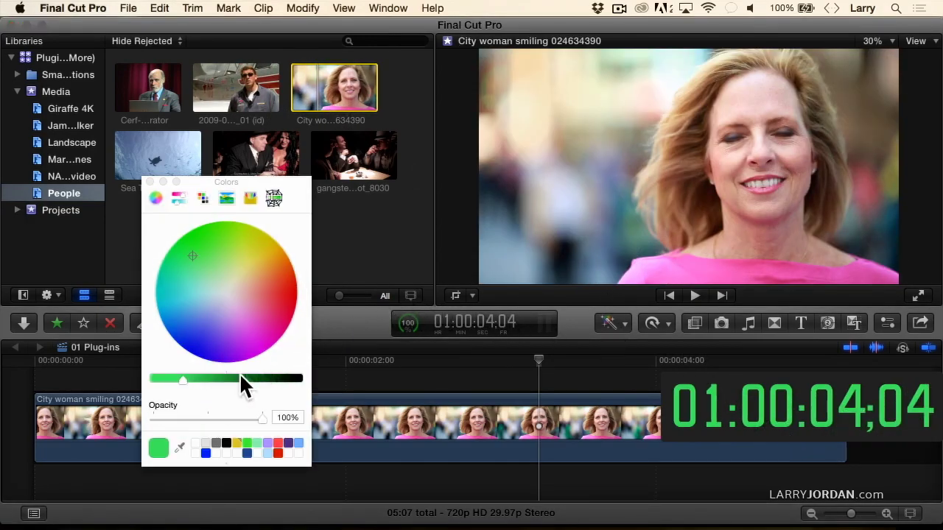
pyautogui.click(204, 443)
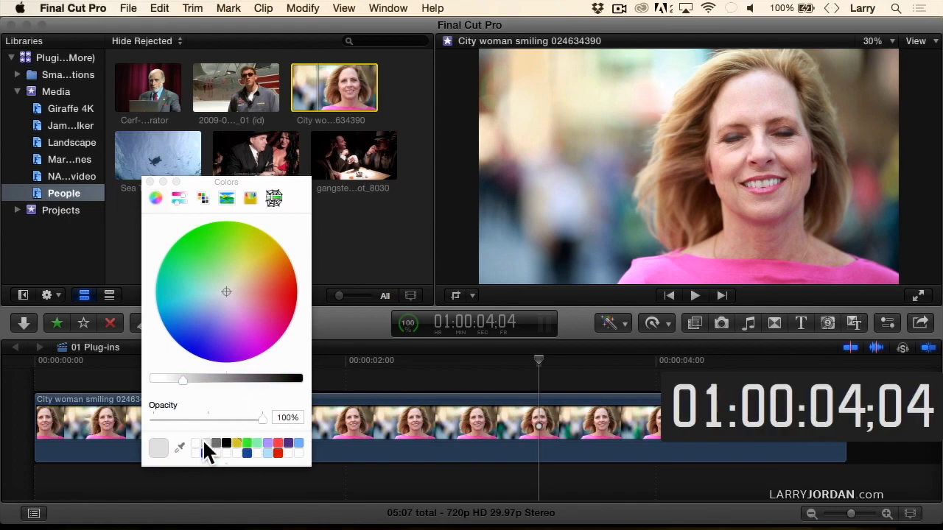
pyautogui.click(192, 335)
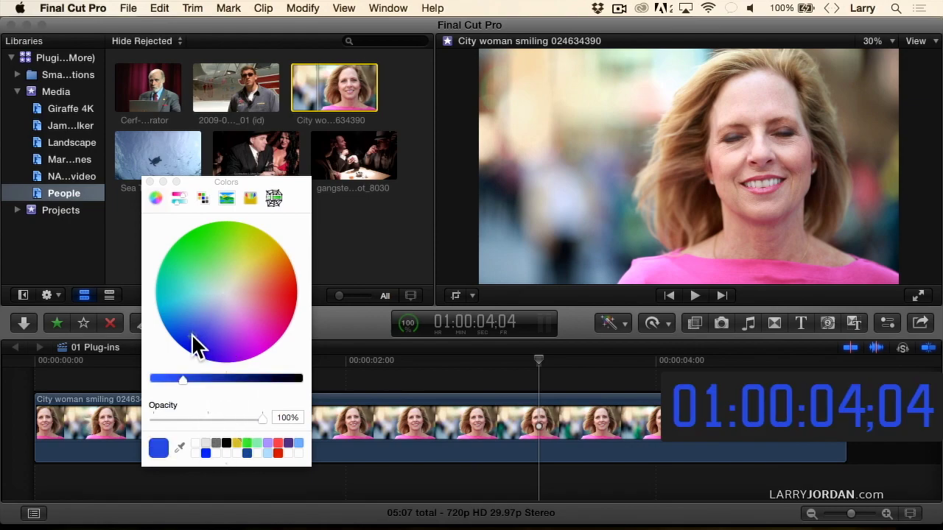
pyautogui.click(557, 473)
pyautogui.click(150, 182)
# Try light grey, black and bright green as the Timecode window's background color
pyautogui.rightClick(795, 426)
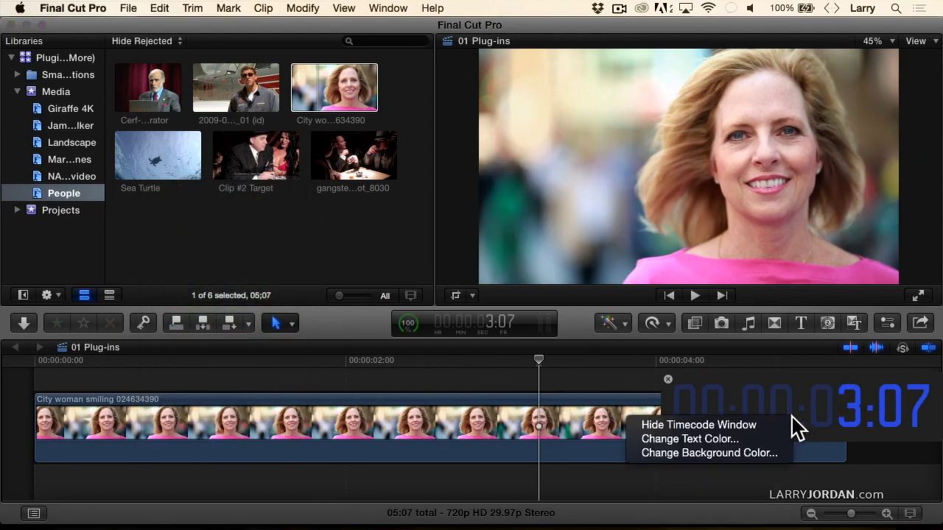
pyautogui.click(752, 453)
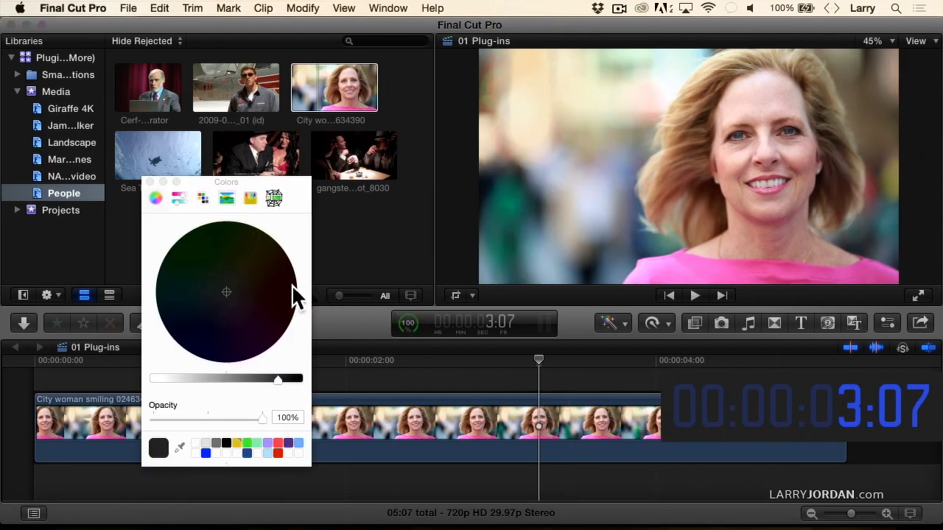
pyautogui.moveTo(256, 376); pyautogui.dragTo(213, 379)
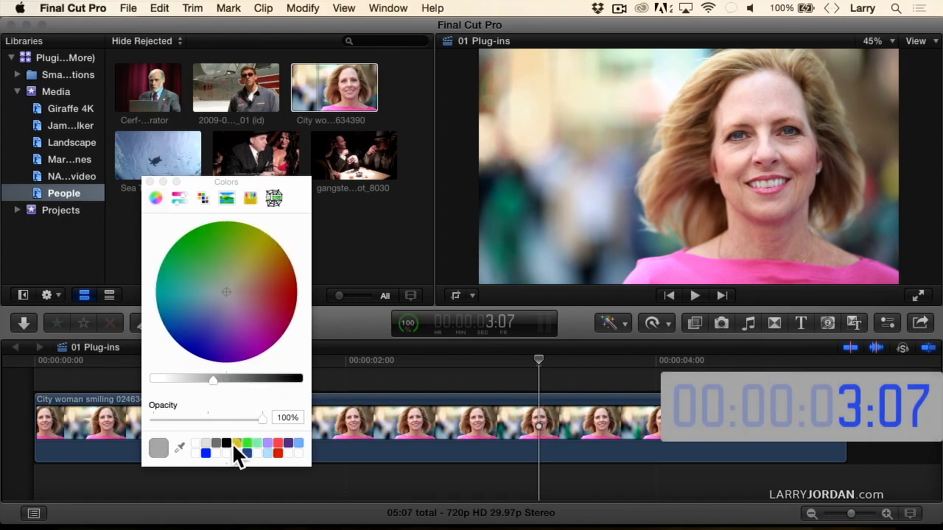
pyautogui.click(233, 443)
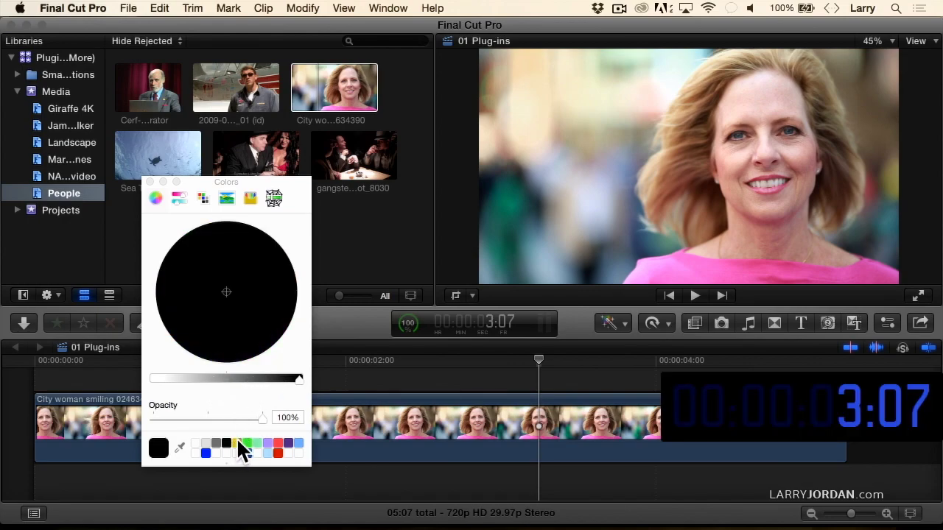
pyautogui.click(247, 443)
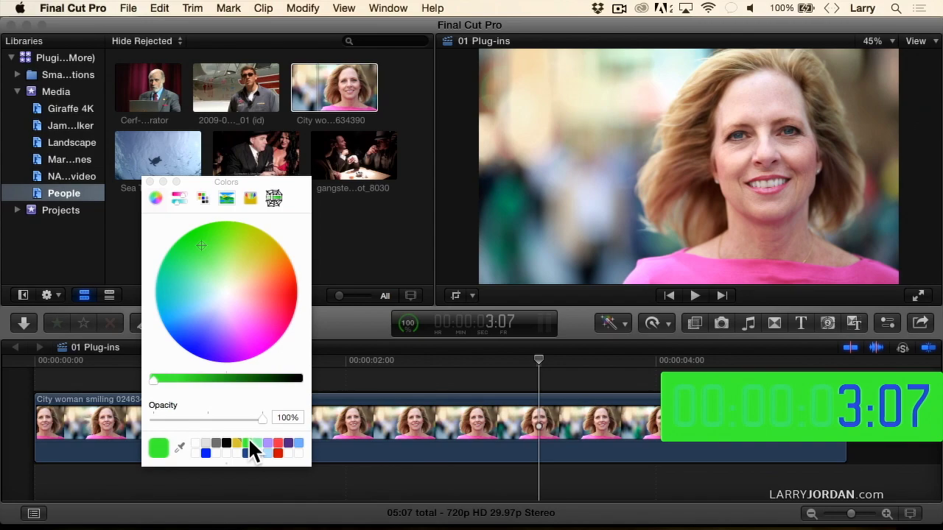
pyautogui.click(205, 443)
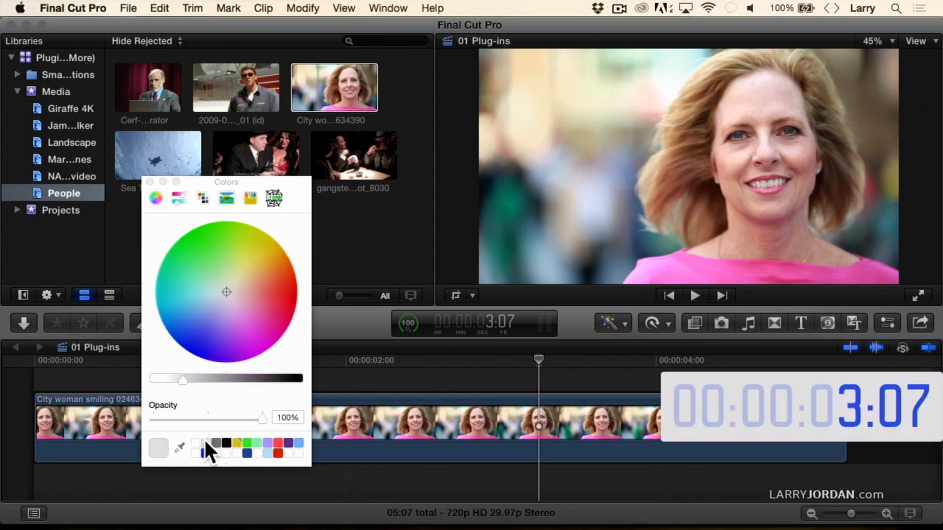
# Sample a dark background color with the eyedropper, then close Colors and the Timecode window
pyautogui.click(181, 445)
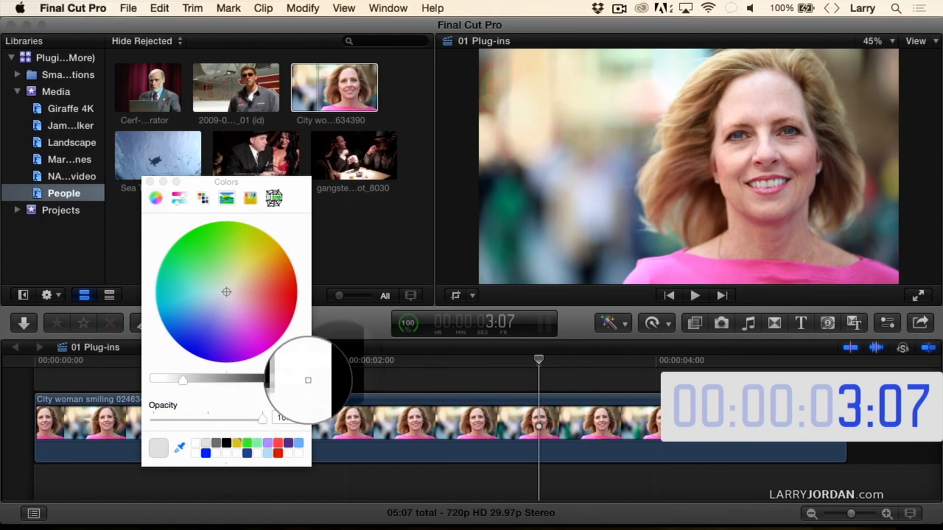
pyautogui.click(435, 379)
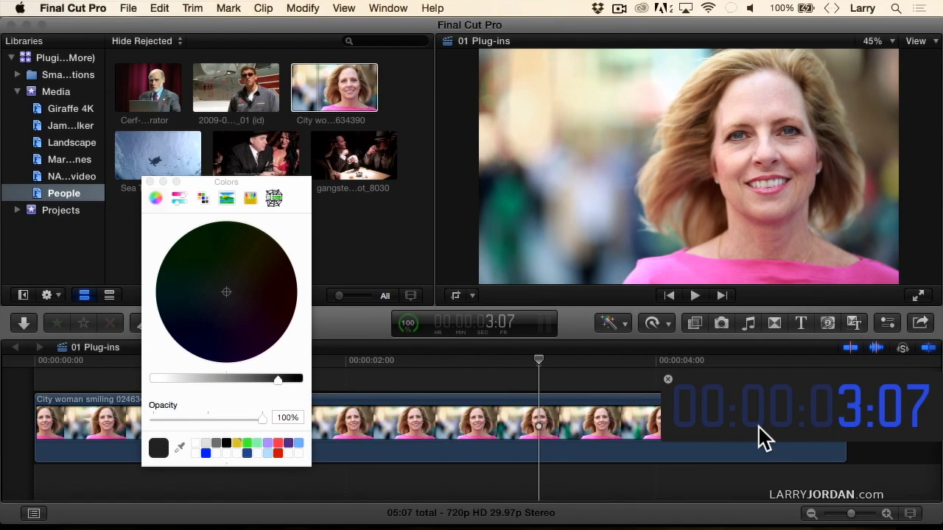
pyautogui.click(149, 181)
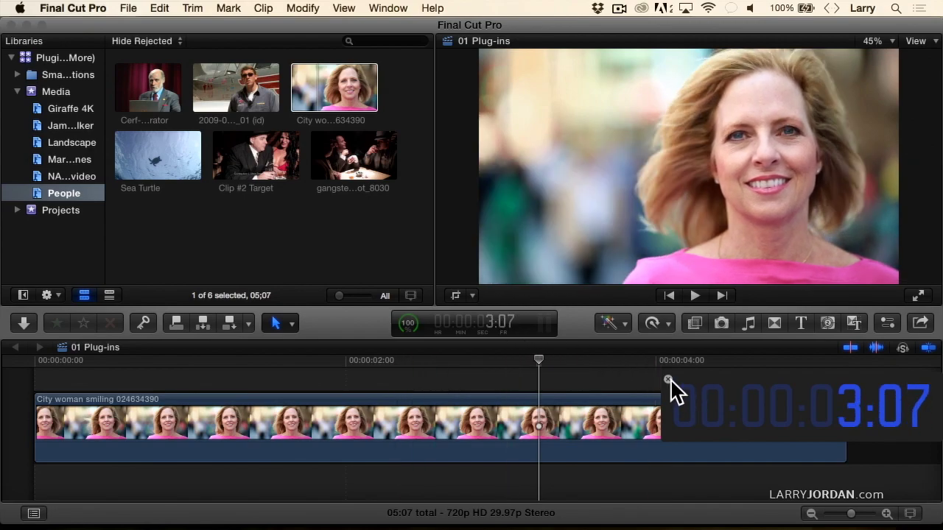
pyautogui.click(667, 380)
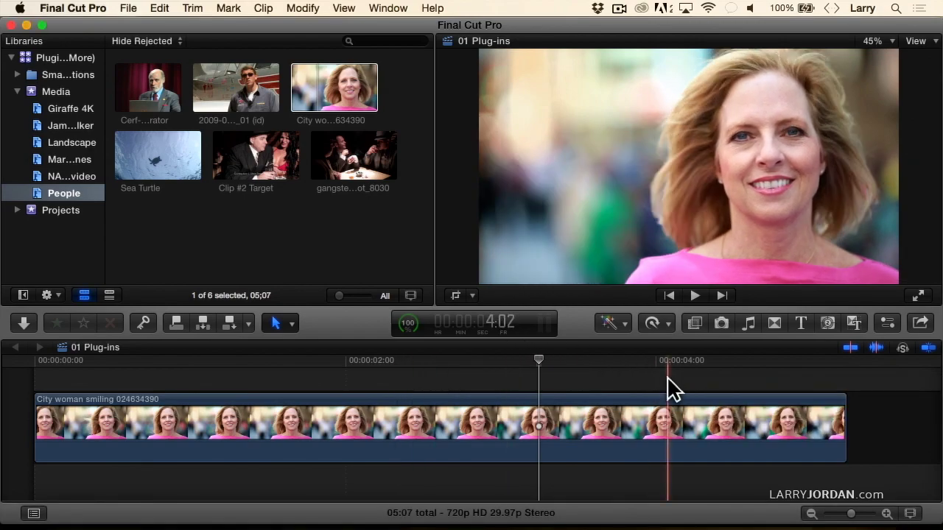